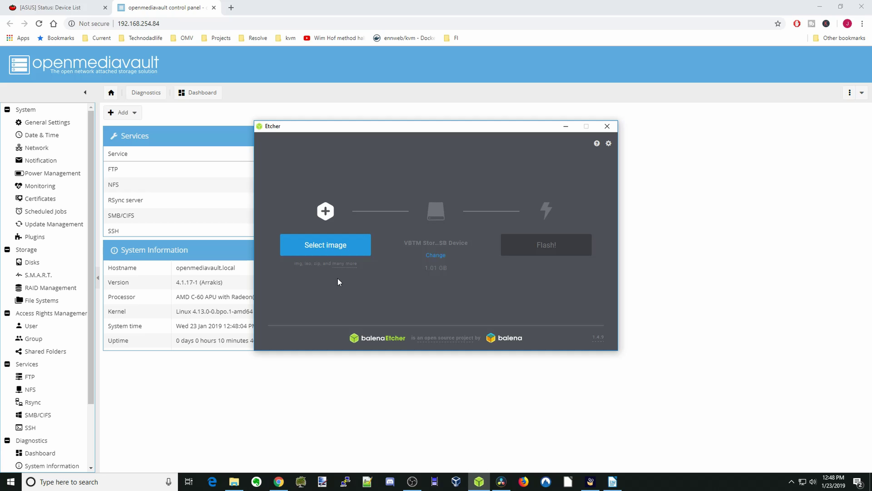
Load the gparted-live-0.32.0-1-amd64 image from Downloads > Linux into balenaEtcher.
left_click(339, 247)
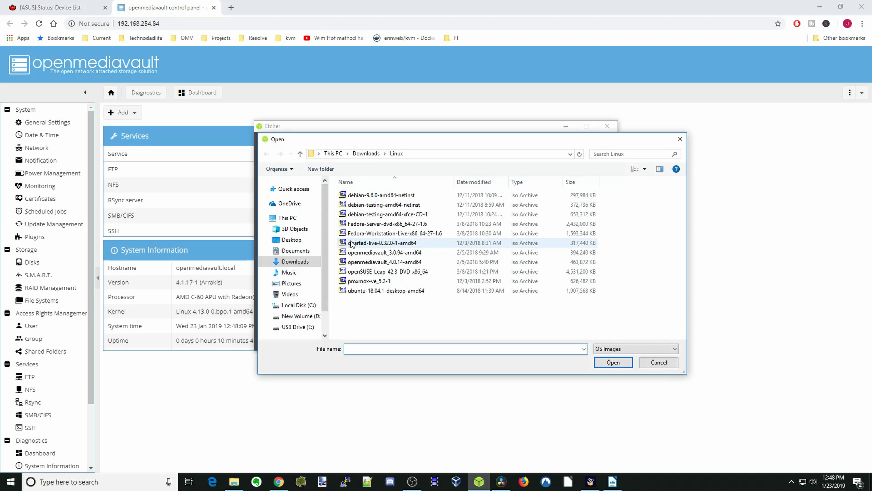
left_click(352, 244)
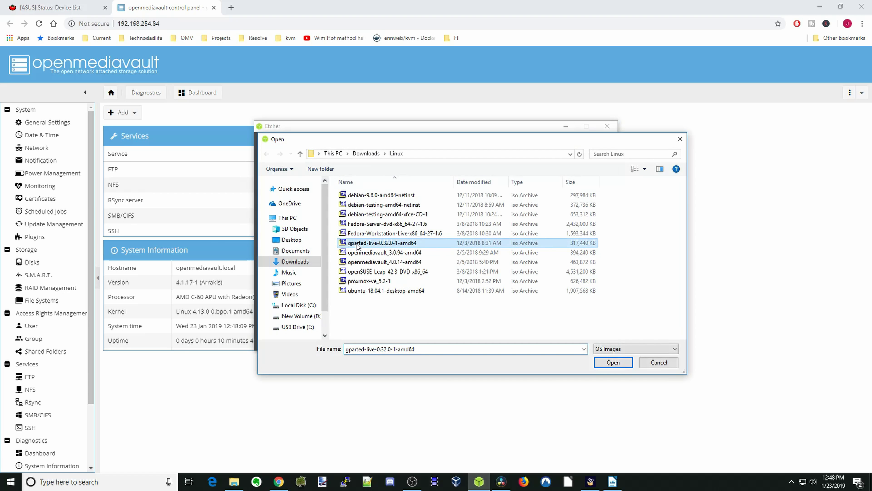
left_click(604, 364)
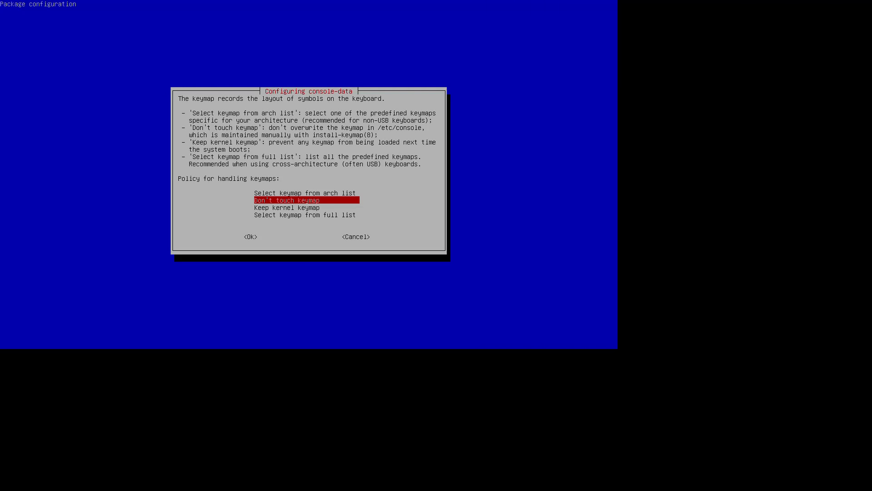
Leave the keymap untouched and accept language 33, US English.
key("Return")
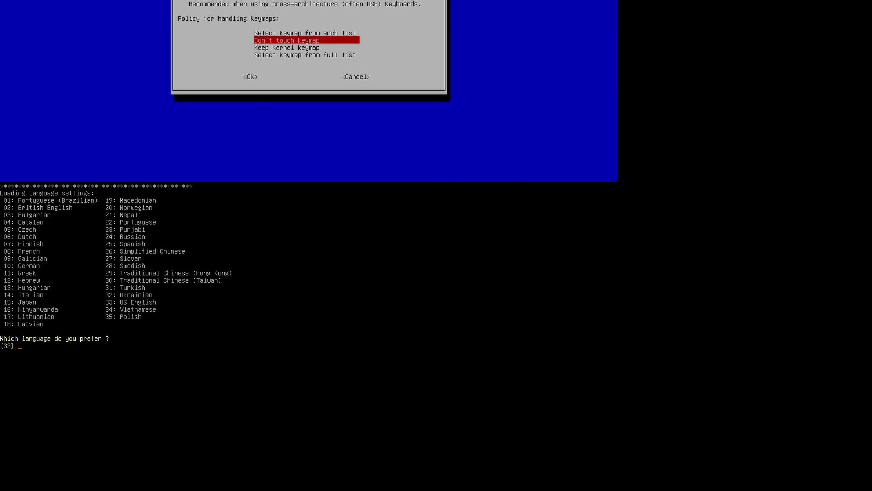
key("Return")
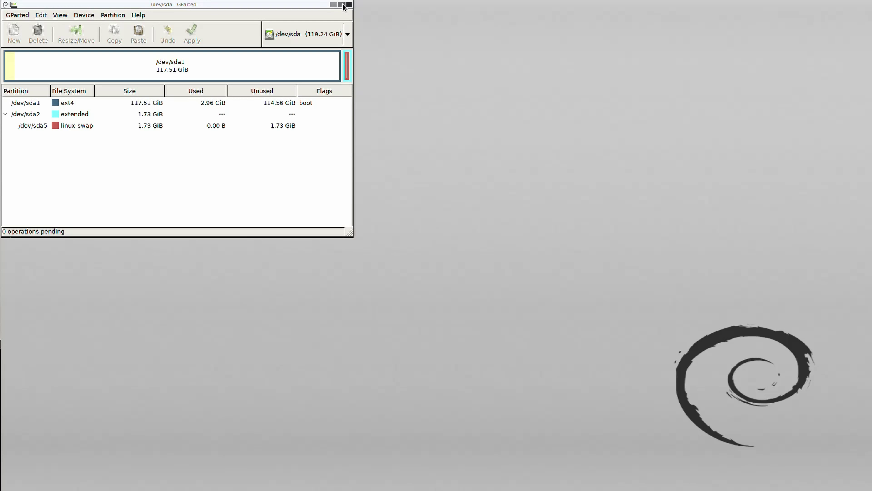
Queue a resize of /dev/sda1 down to about 8183 MiB (7.99 GiB) in the maximised GParted window.
double_click(342, 7)
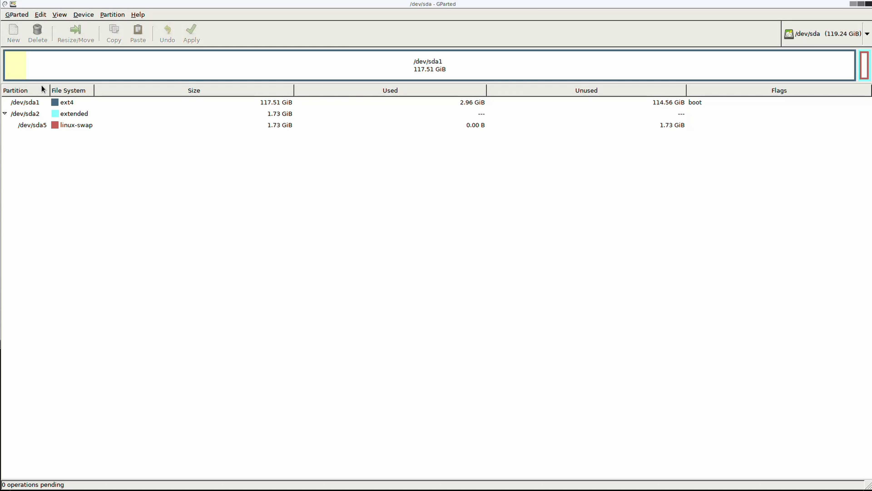
left_click(75, 70)
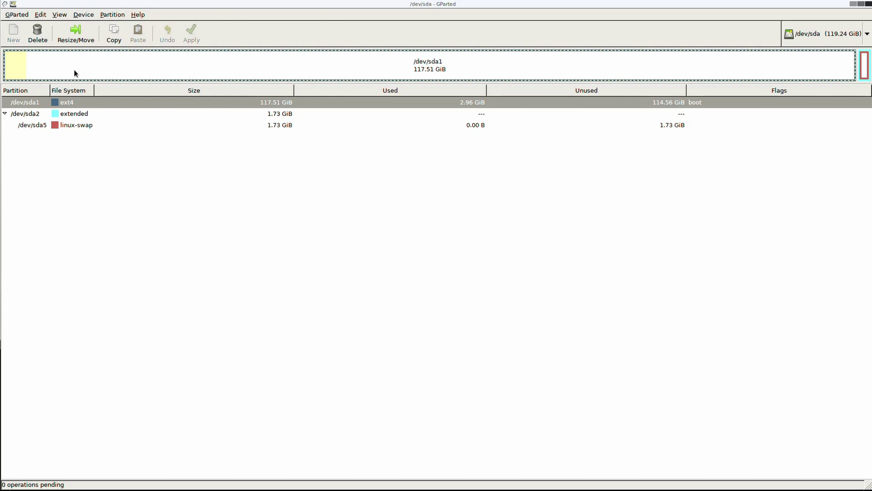
left_click(75, 38)
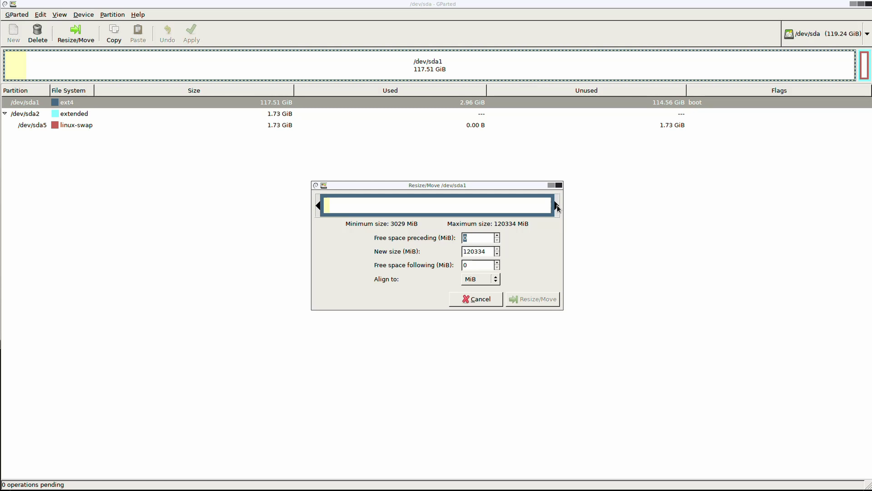
left_click_drag(557, 207, 346, 220)
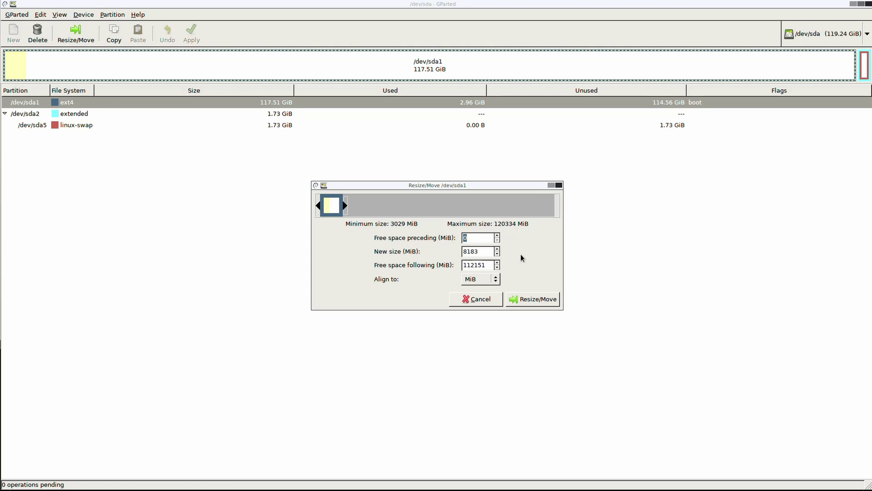
left_click(532, 299)
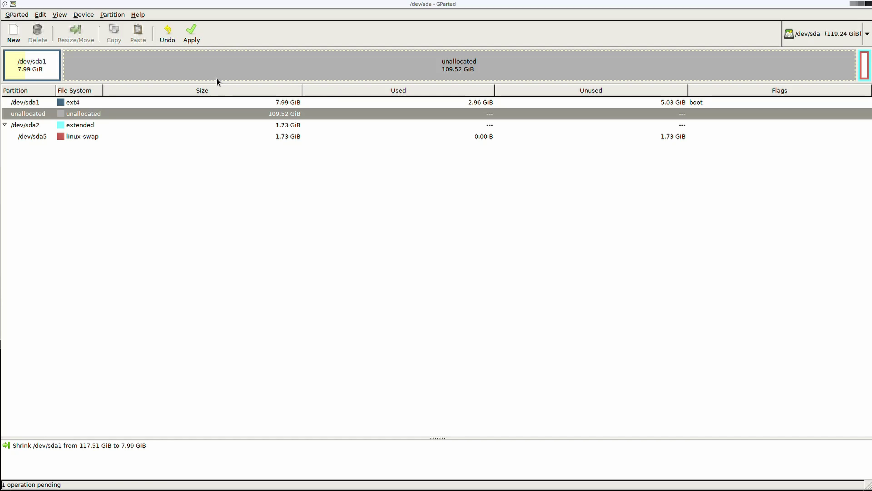
Add a 109.52 GiB ext4 partition in the unallocated space and apply all pending operations.
left_click(13, 33)
left_click(354, 198)
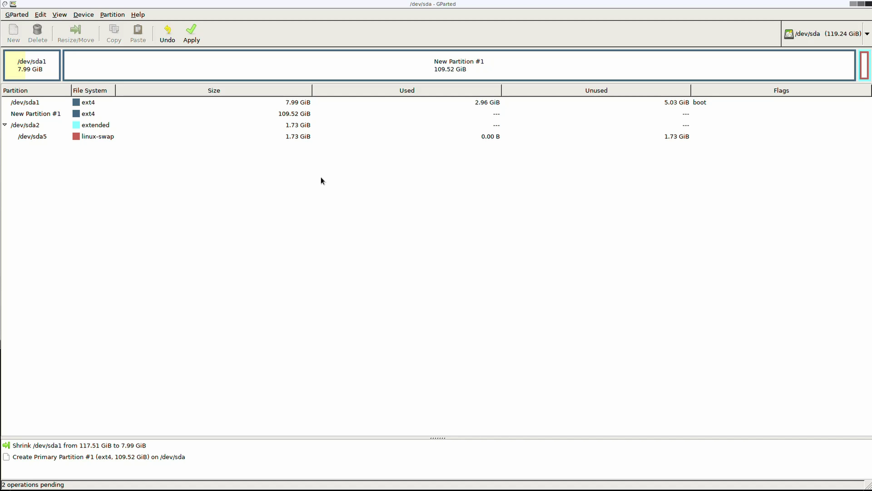
left_click(193, 31)
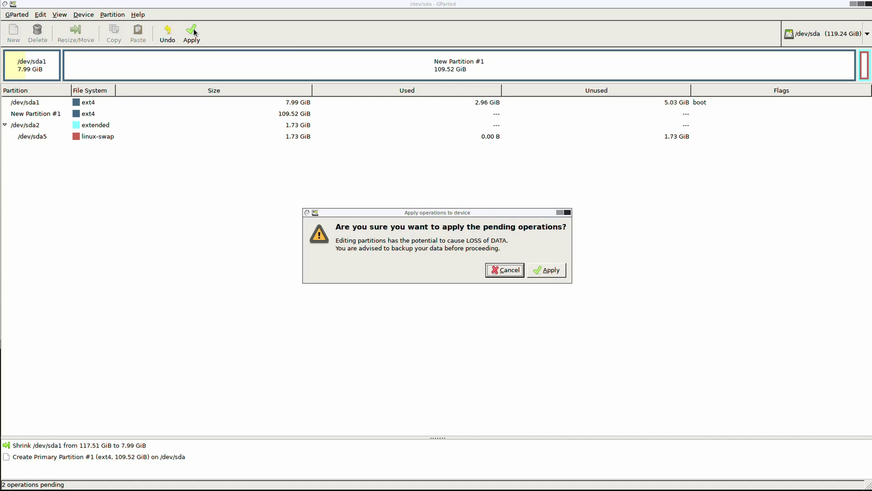
left_click(546, 271)
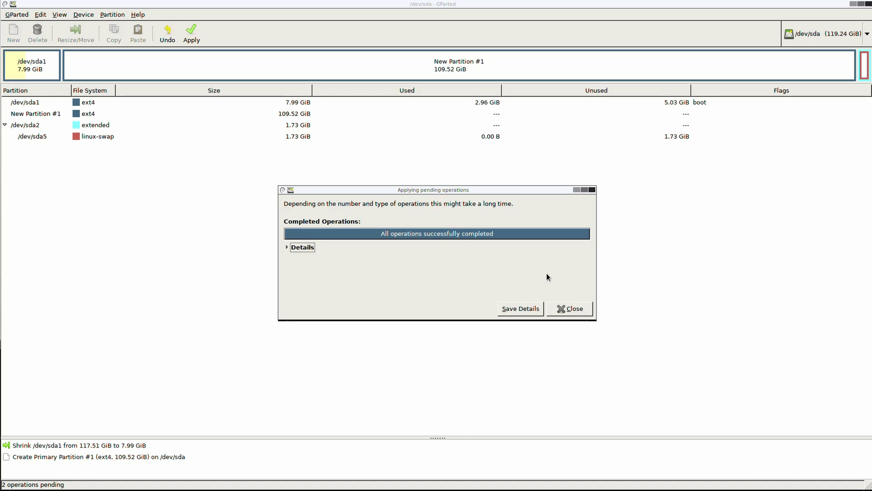
left_click(565, 309)
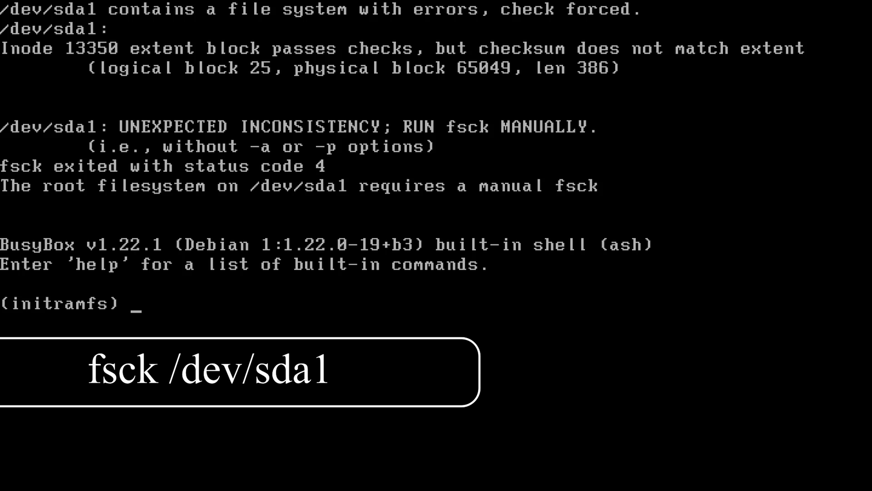
Run fsck on /dev/sda1, answer yes to fix the error, then exit to resume booting.
type("fsck /dev/sda1")
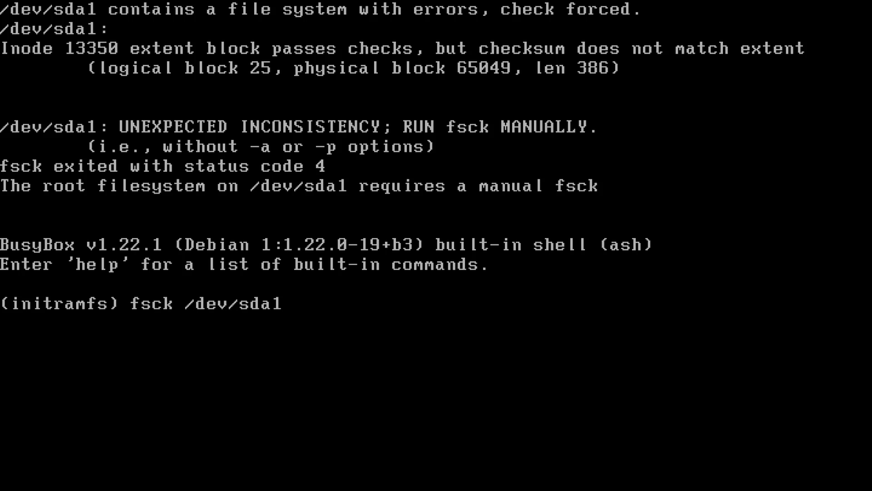
key("Return")
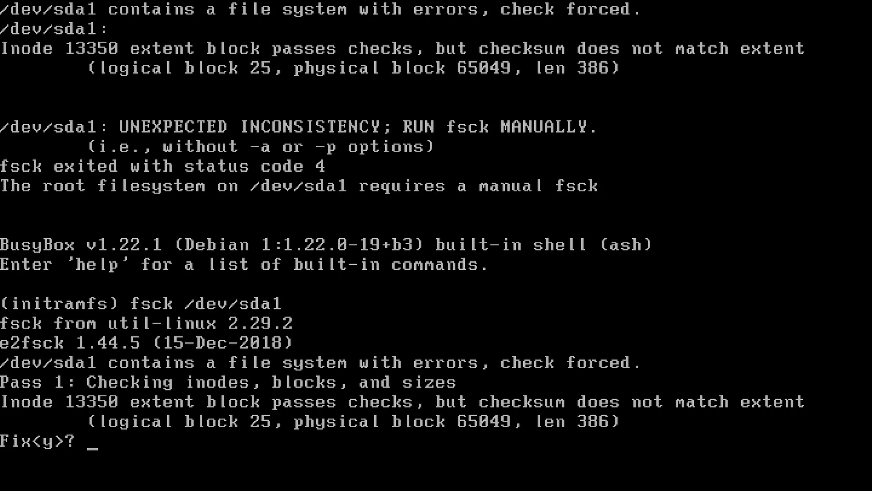
key("y")
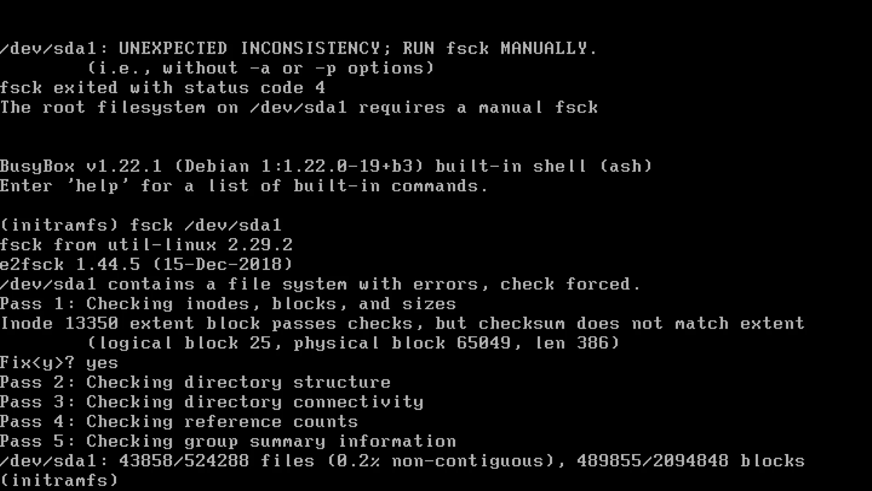
type("exit")
key("Return")
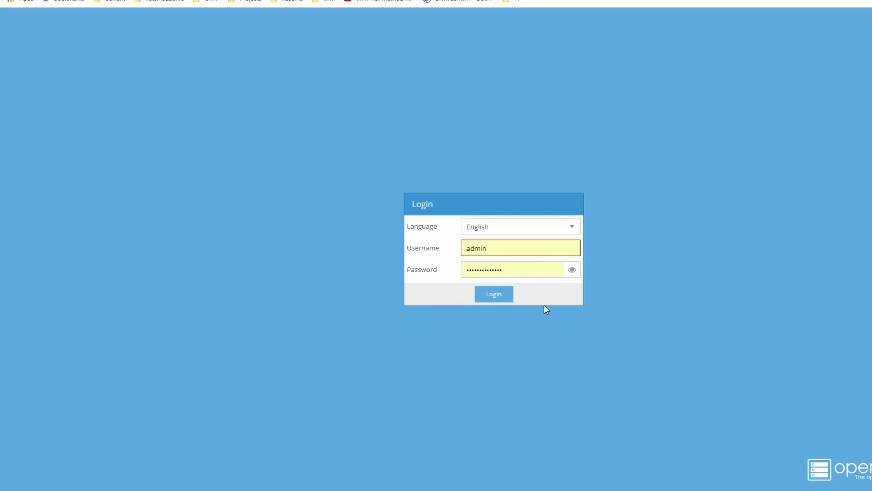
Log in and select the 119.24 GiB SAMSUNG /dev/sda drive under Storage > Disks.
left_click(494, 294)
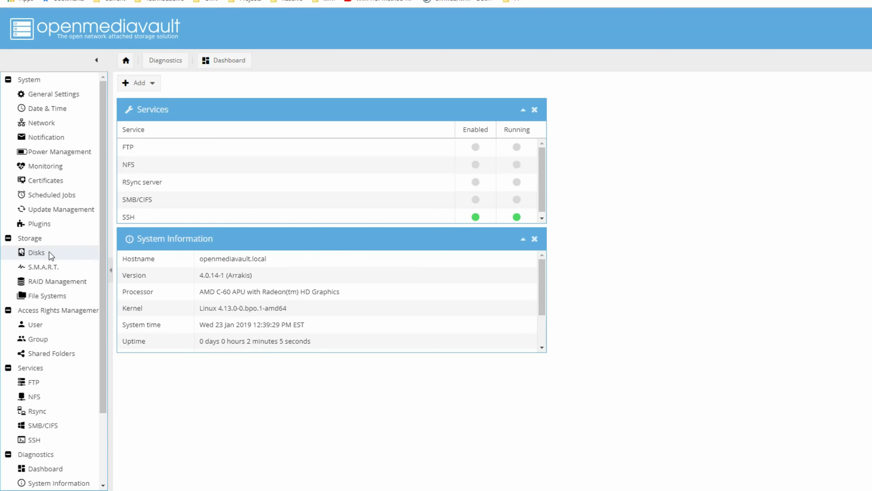
left_click(61, 257)
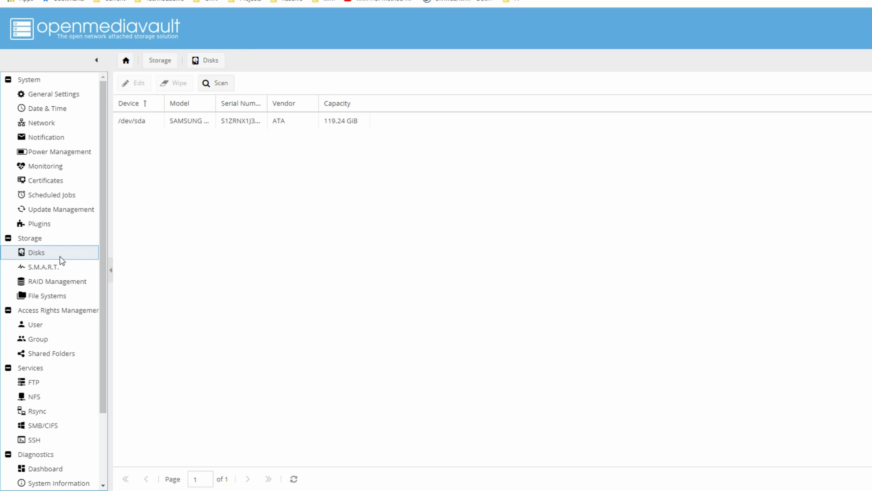
left_click(260, 121)
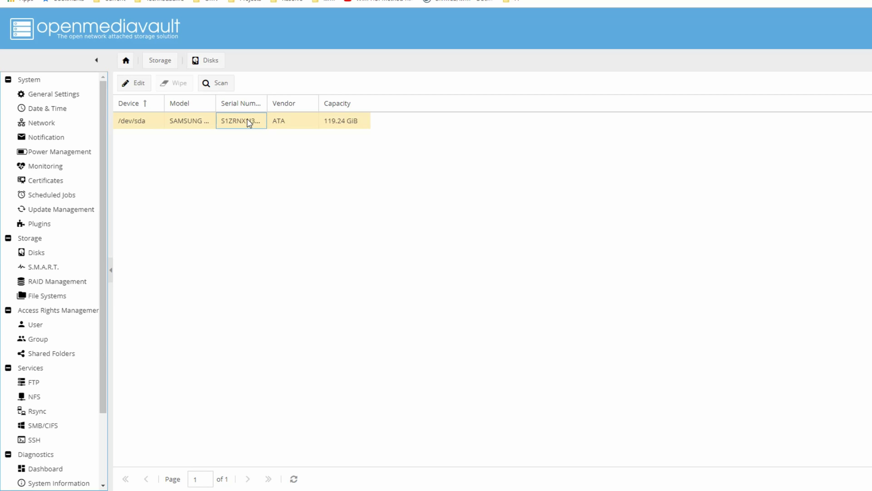
Mount the 107.30 GiB ext4 /dev/sda3 file system from Storage > File Systems.
left_click(64, 299)
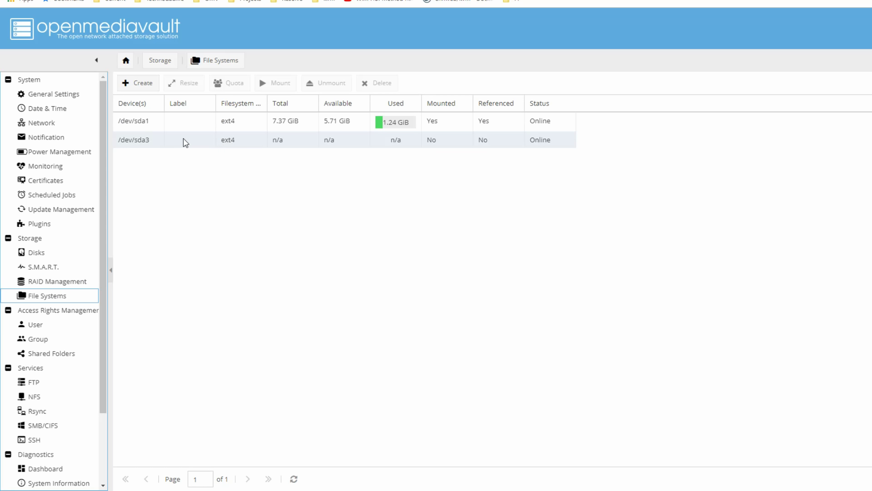
left_click(156, 141)
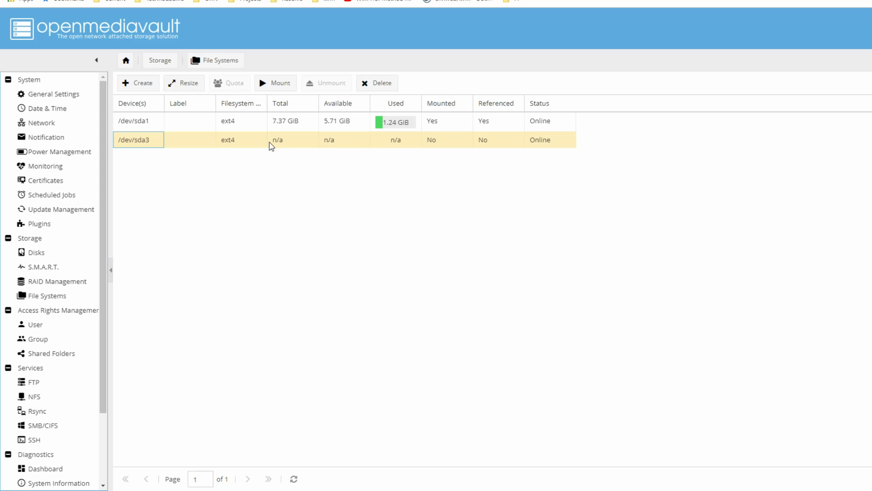
left_click(279, 86)
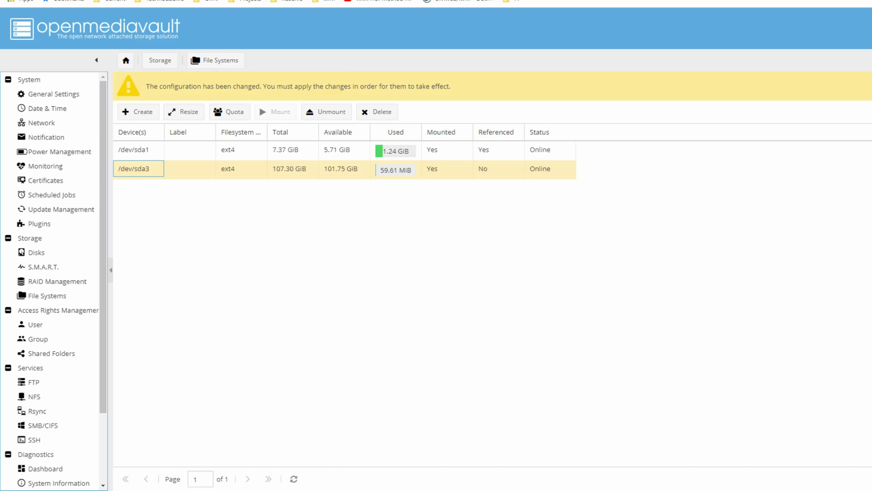
Create a shared folder named 'Books' on device /dev/sda3 and save it.
left_click(74, 356)
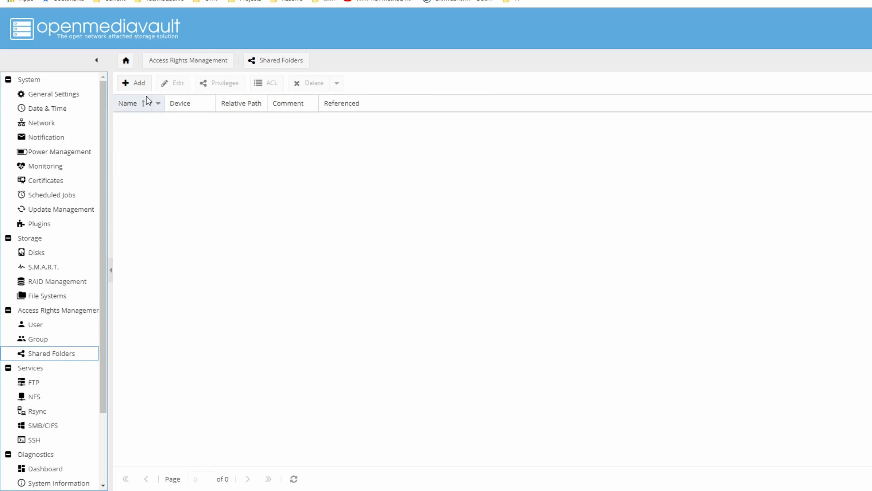
left_click(137, 83)
type("Books")
left_click(604, 191)
left_click(594, 208)
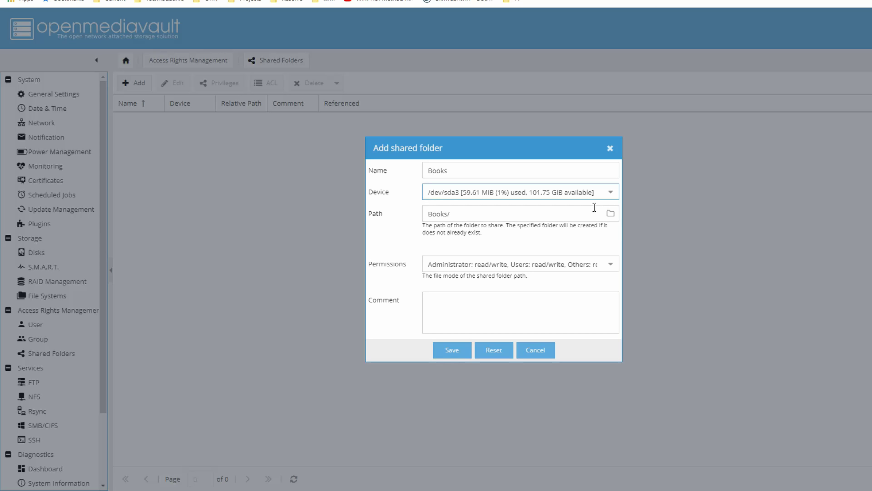
left_click(457, 351)
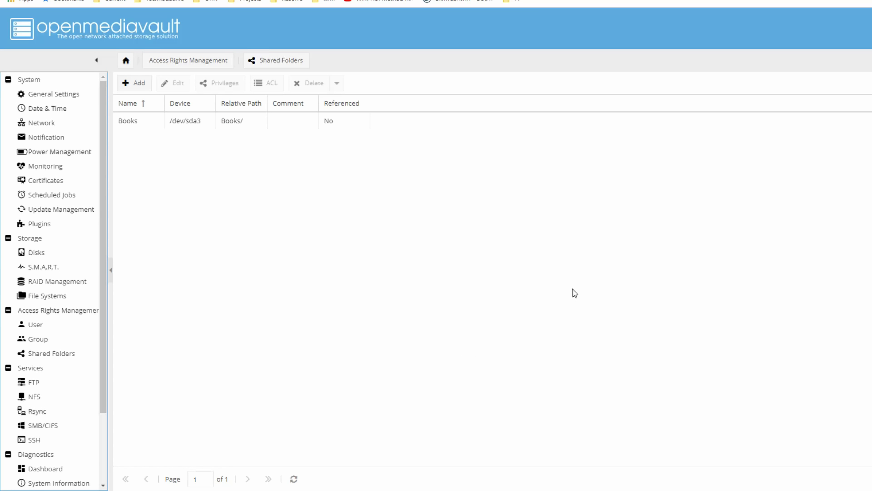